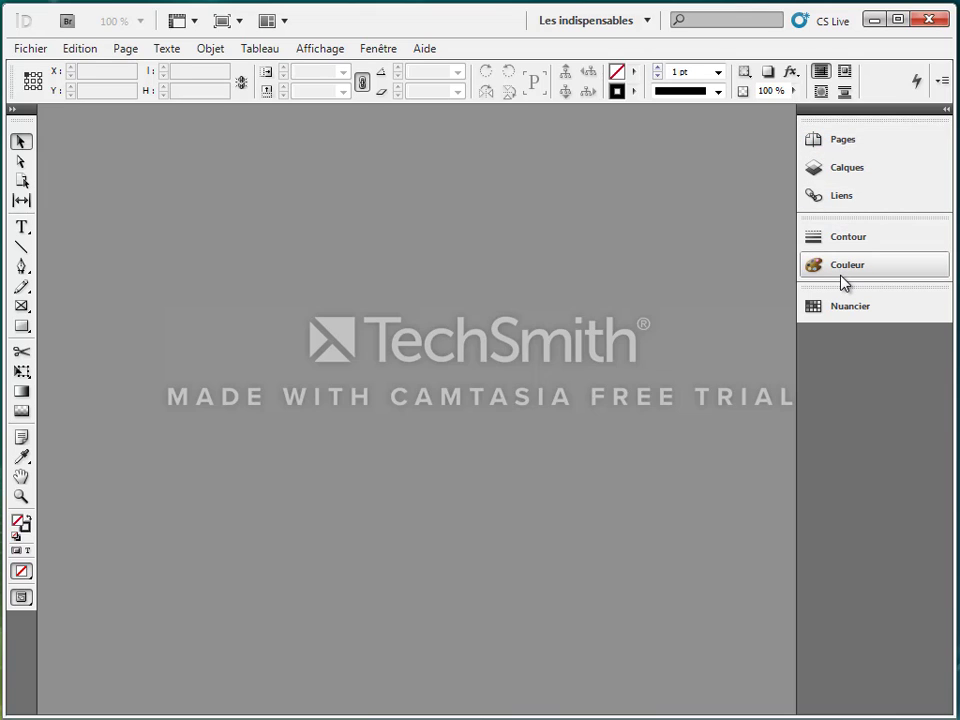
Switch the workspace to Typographie and return to the Les indispensables workspace
left_click(645, 22)
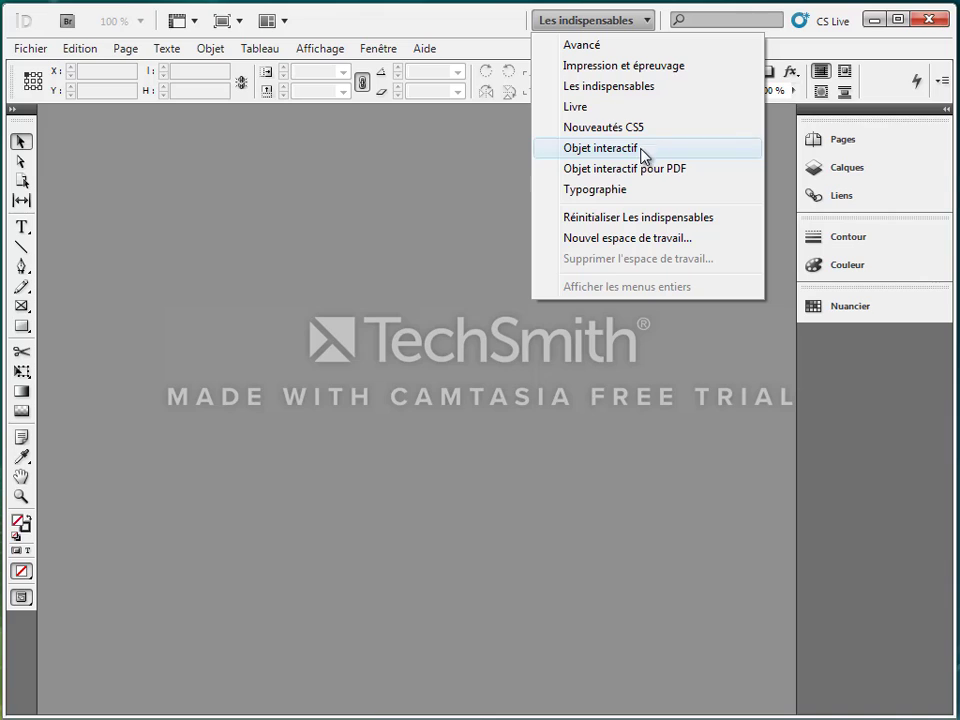
left_click(595, 192)
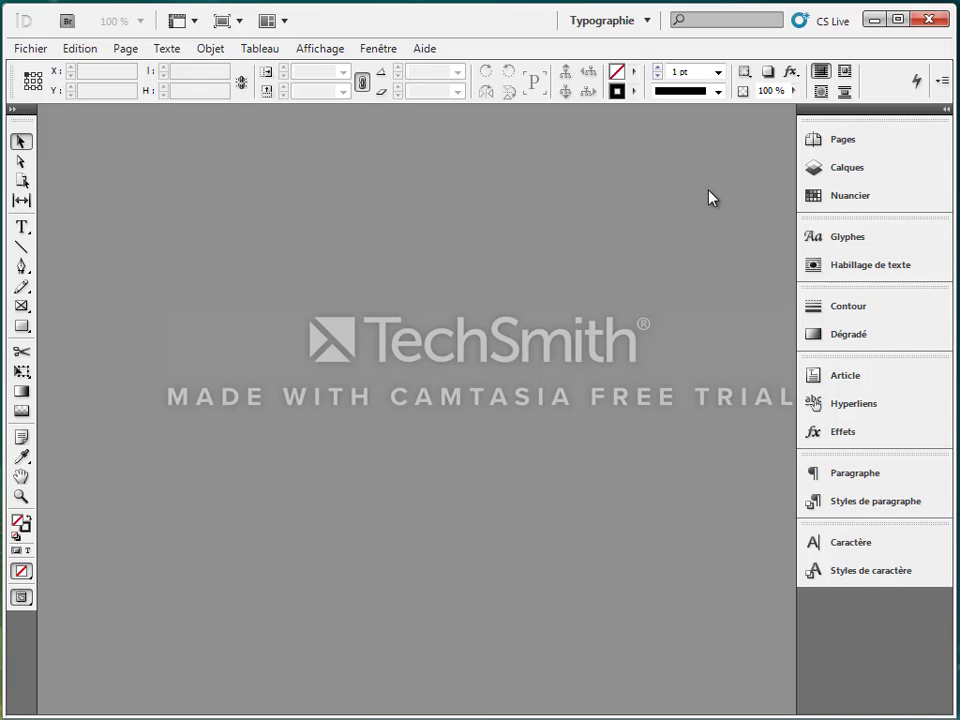
left_click(648, 22)
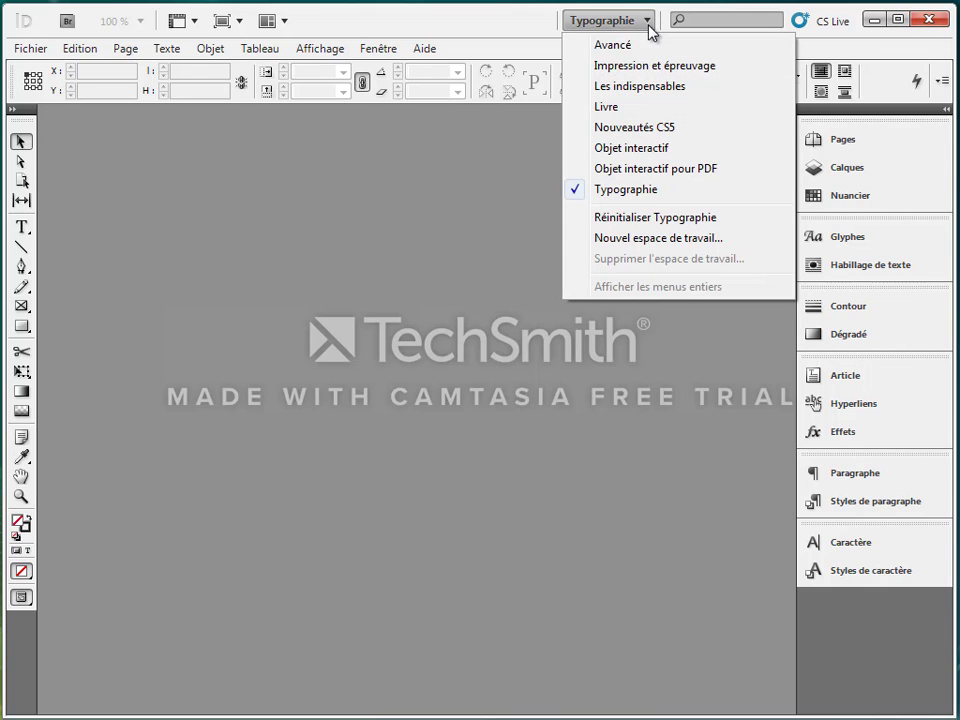
left_click(632, 86)
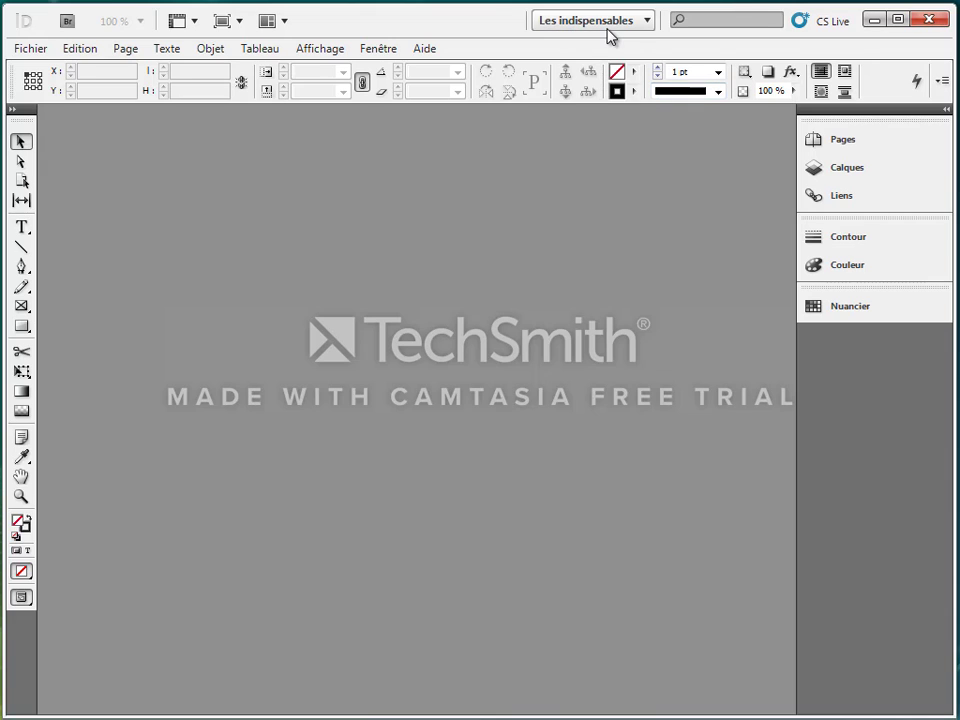
Display the Dégradé panel and move it to an empty part of the work area, close to the tools
left_click(382, 49)
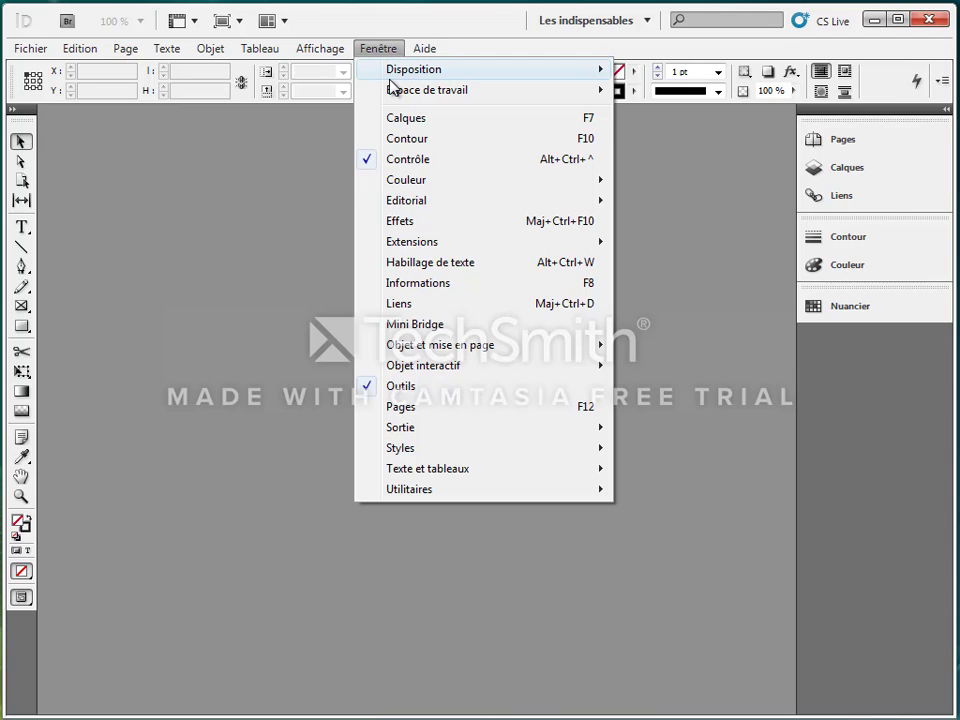
mouse_move(392, 88)
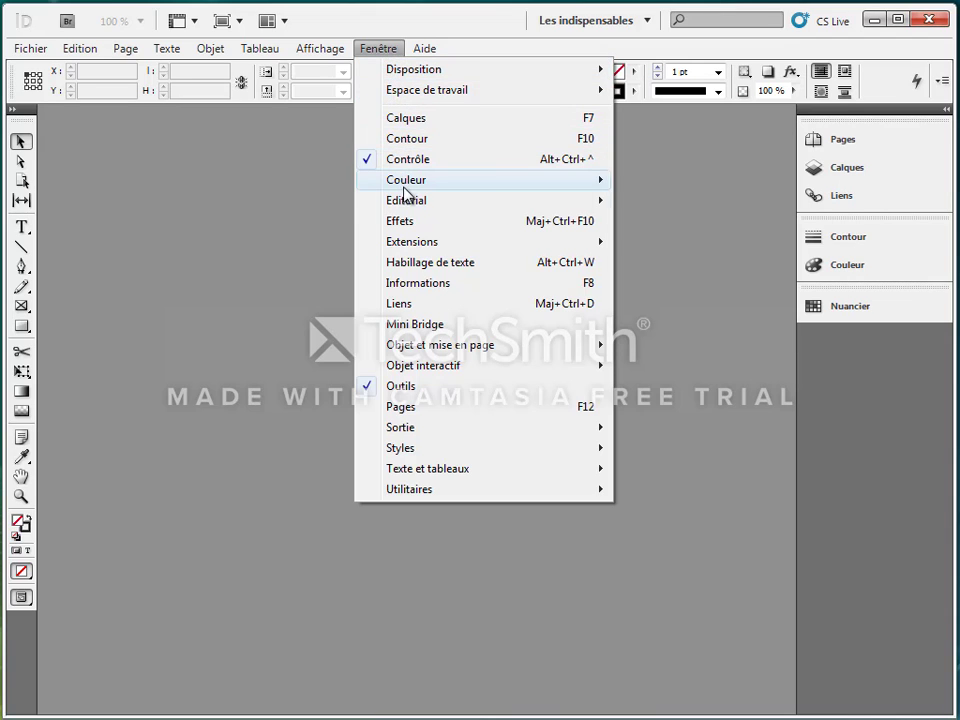
mouse_move(431, 203)
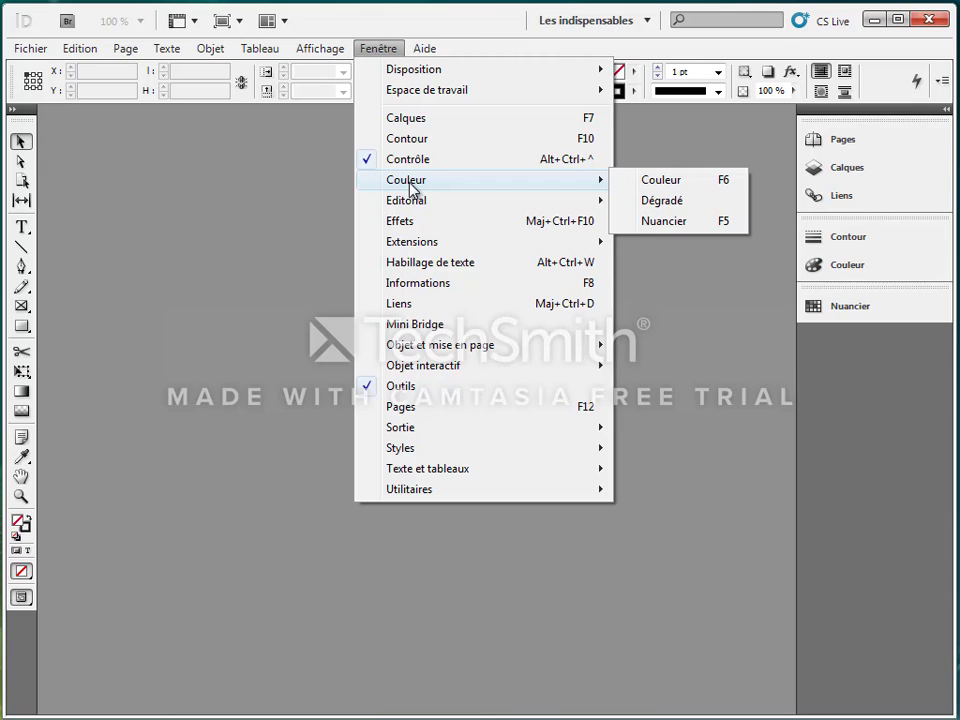
left_click(662, 200)
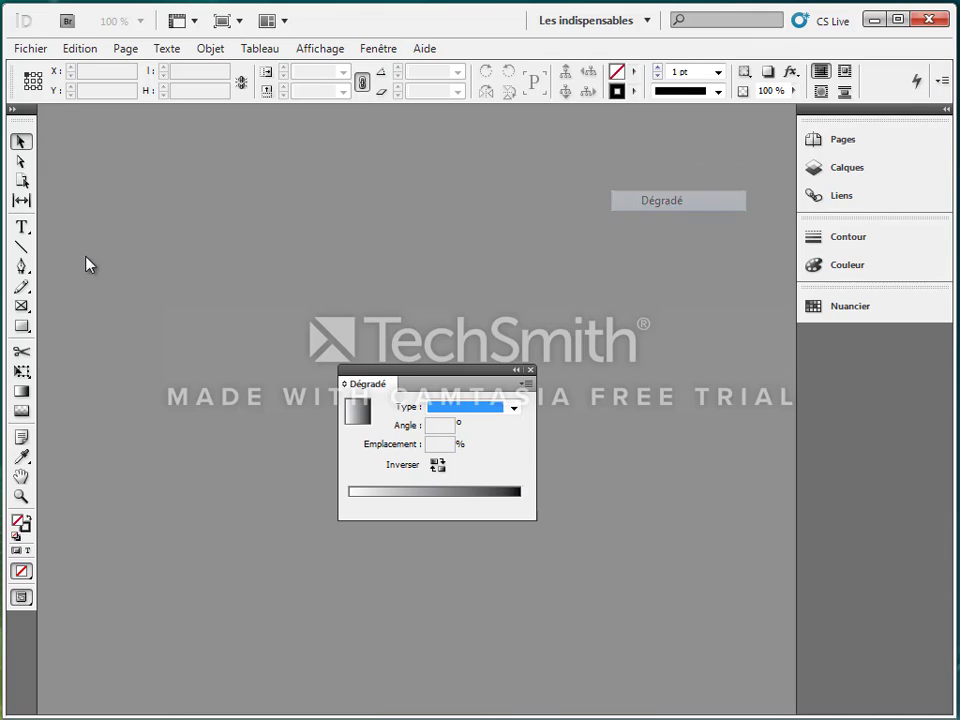
left_click_drag(356, 368, 174, 204)
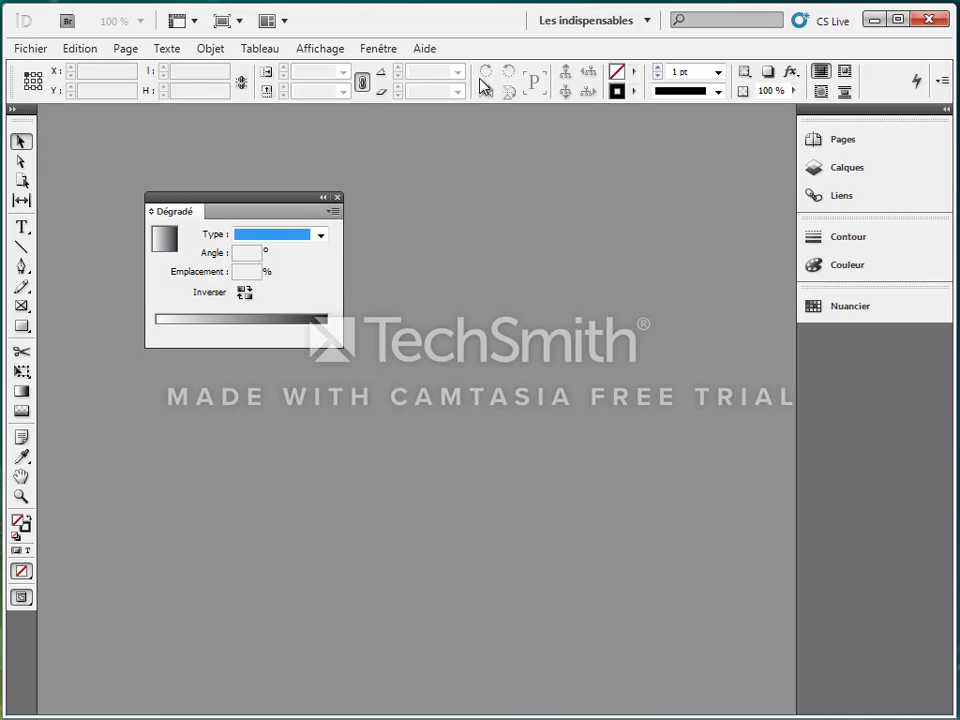
Display the Aperçu des séparations panel and move its floating panel group near the Dégradé panel
left_click(378, 50)
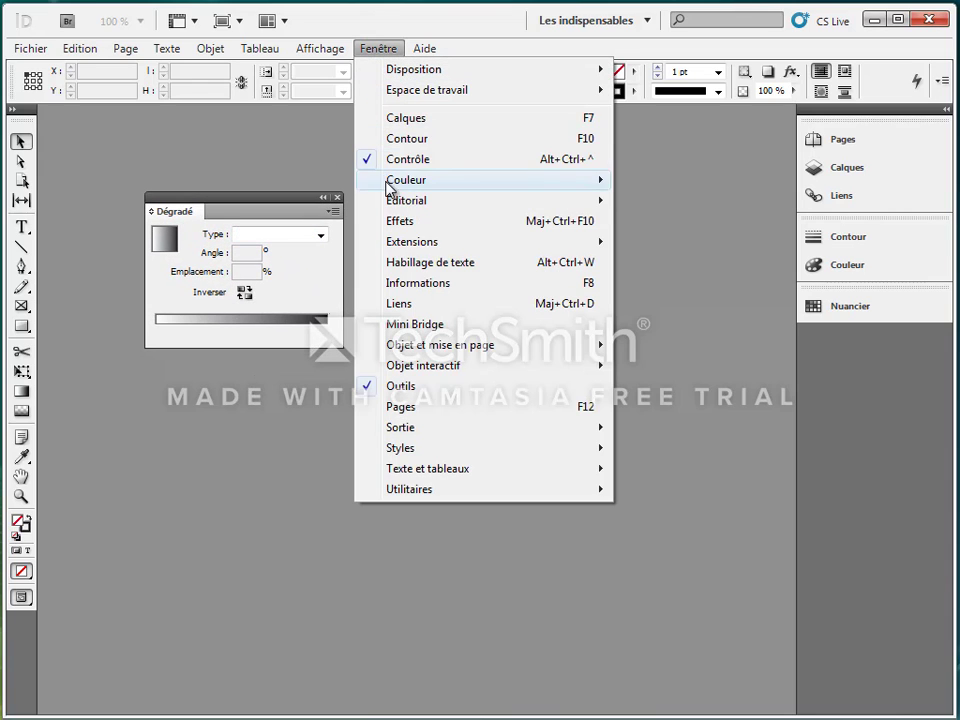
mouse_move(407, 424)
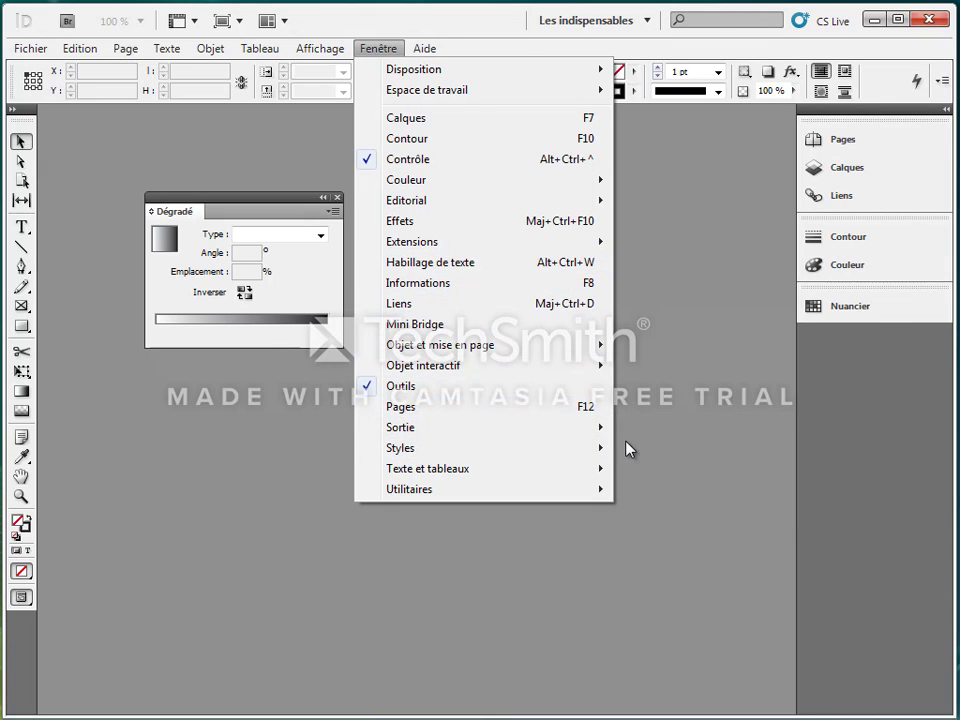
left_click(647, 454)
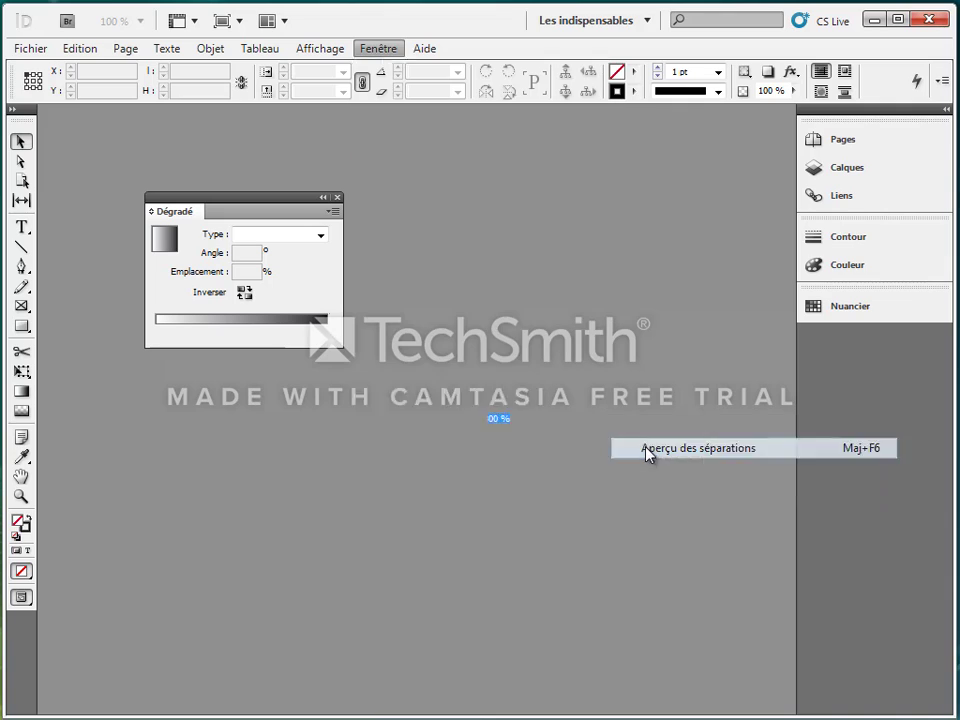
left_click_drag(407, 391, 472, 234)
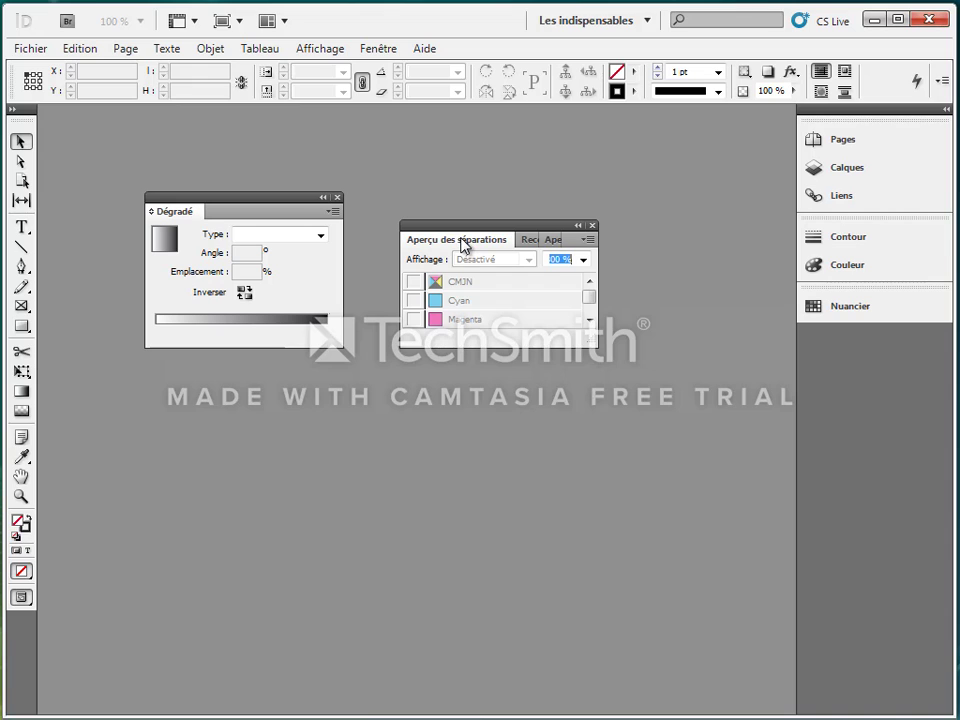
Detach Aperçu des séparations from its group and place it beside the Dégradé panel, closing the leftover group
left_click_drag(463, 245, 203, 385)
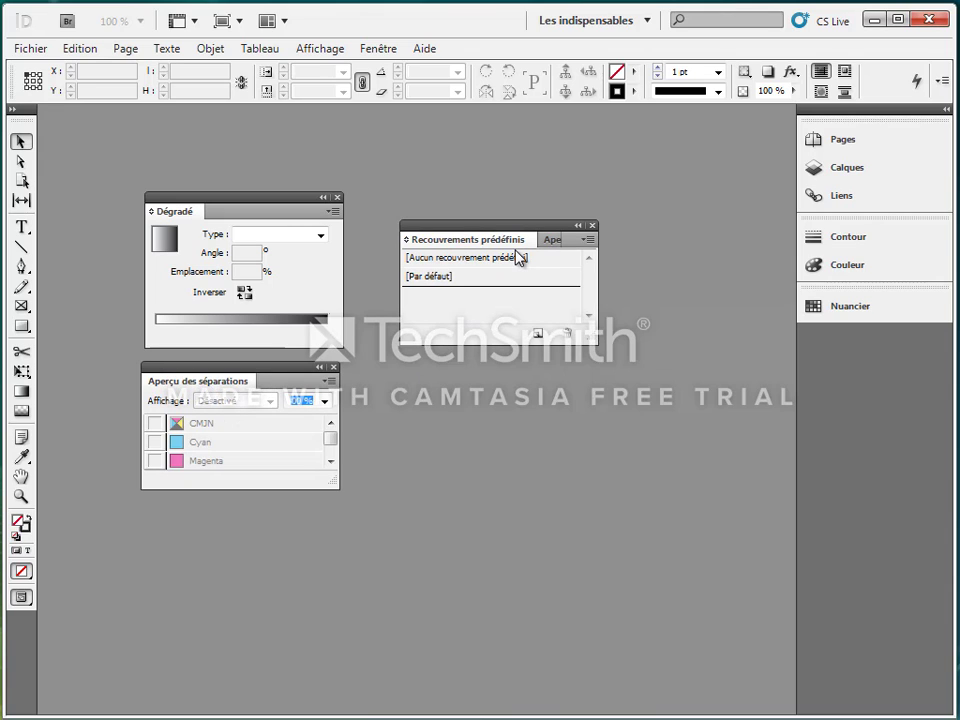
left_click(592, 226)
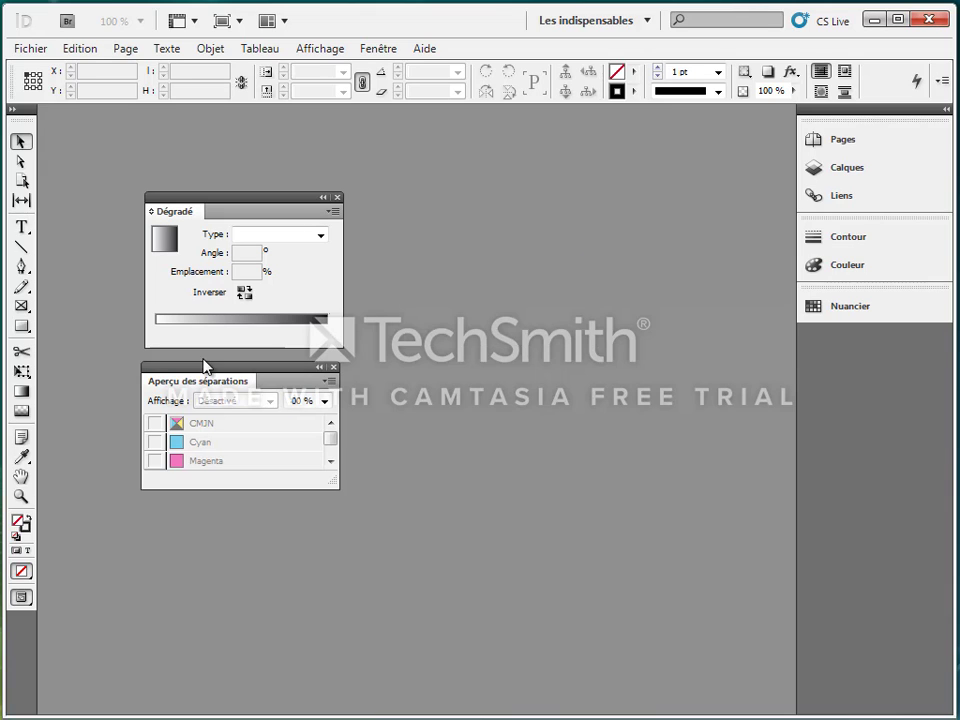
left_click_drag(199, 379, 414, 208)
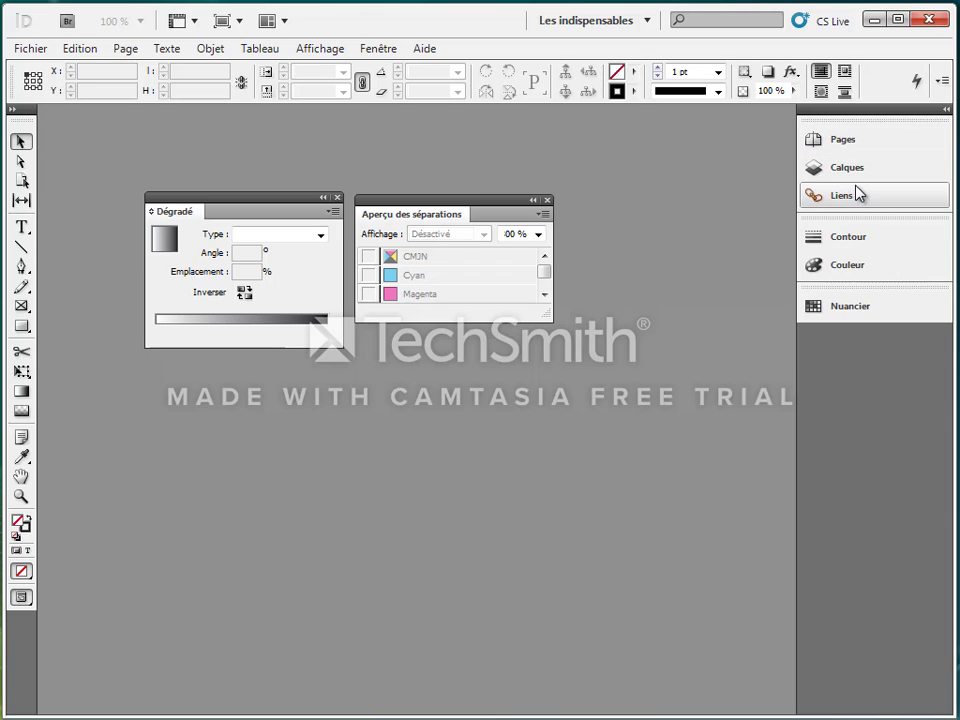
Examine the contents of the docked Pages and Contour panel groups and collapse them again
left_click(842, 145)
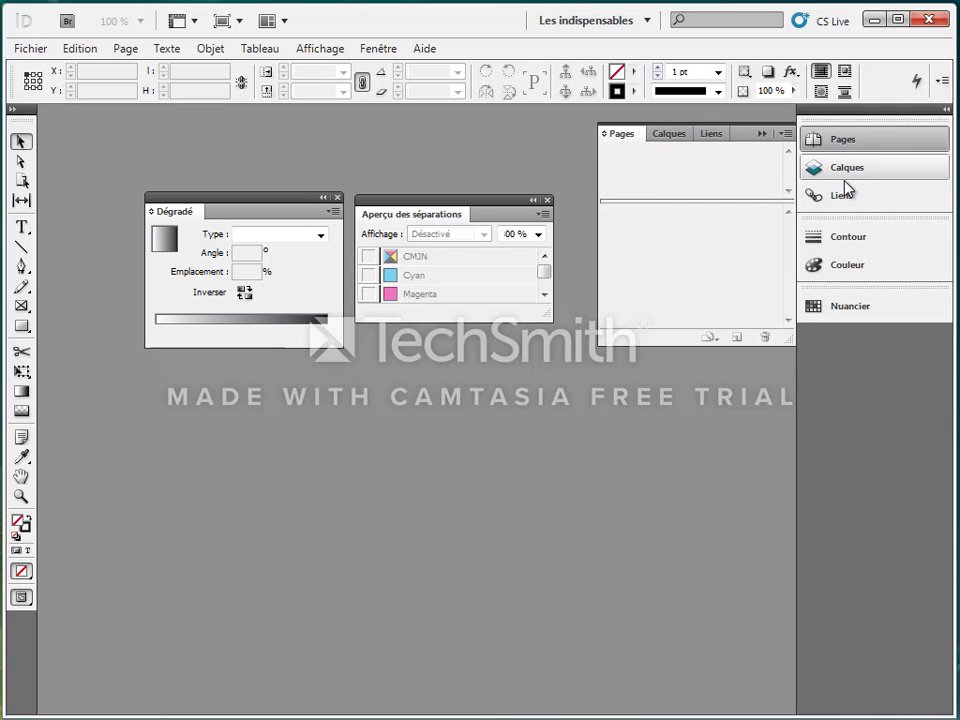
left_click(853, 248)
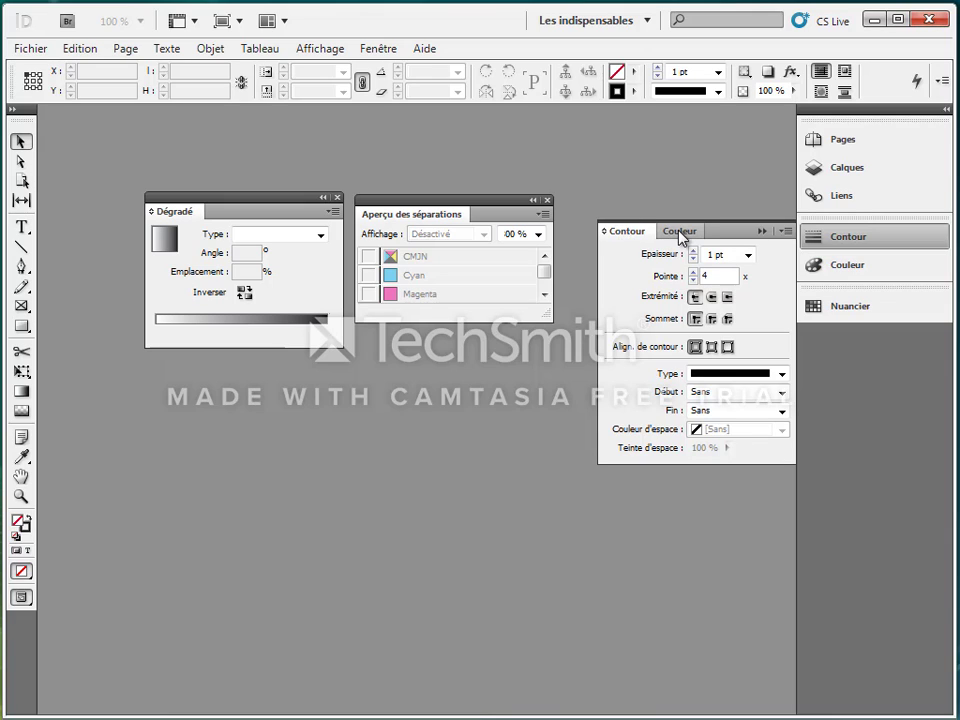
left_click(840, 240)
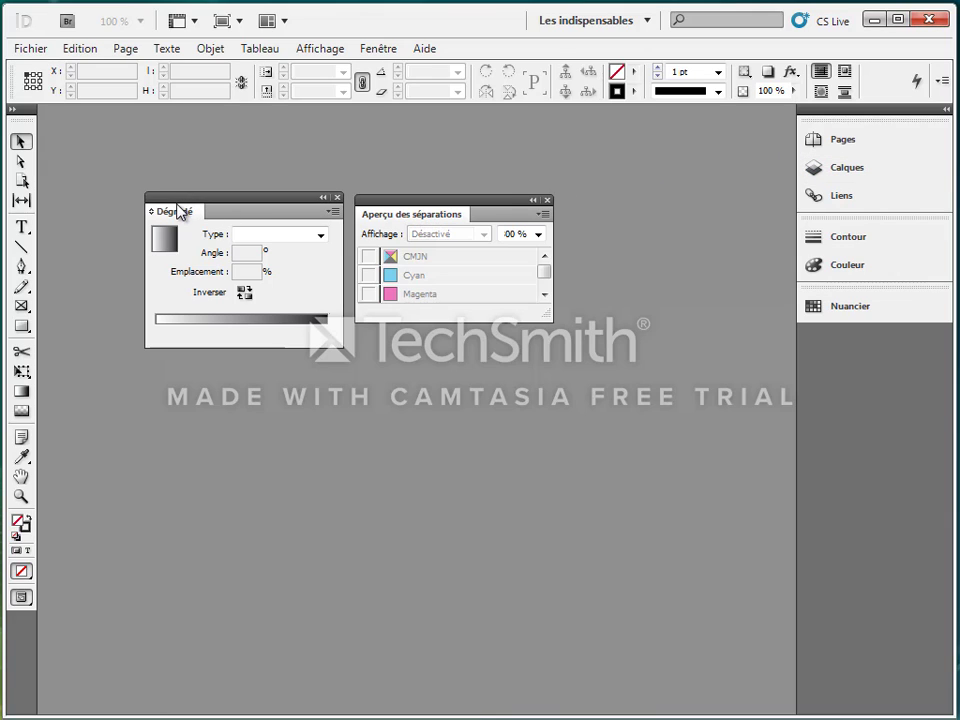
Dock the floating Dégradé panel, trying the Contour group, a group of its own and a separate column, and place it in the Nuancier group
left_click_drag(180, 220, 840, 244)
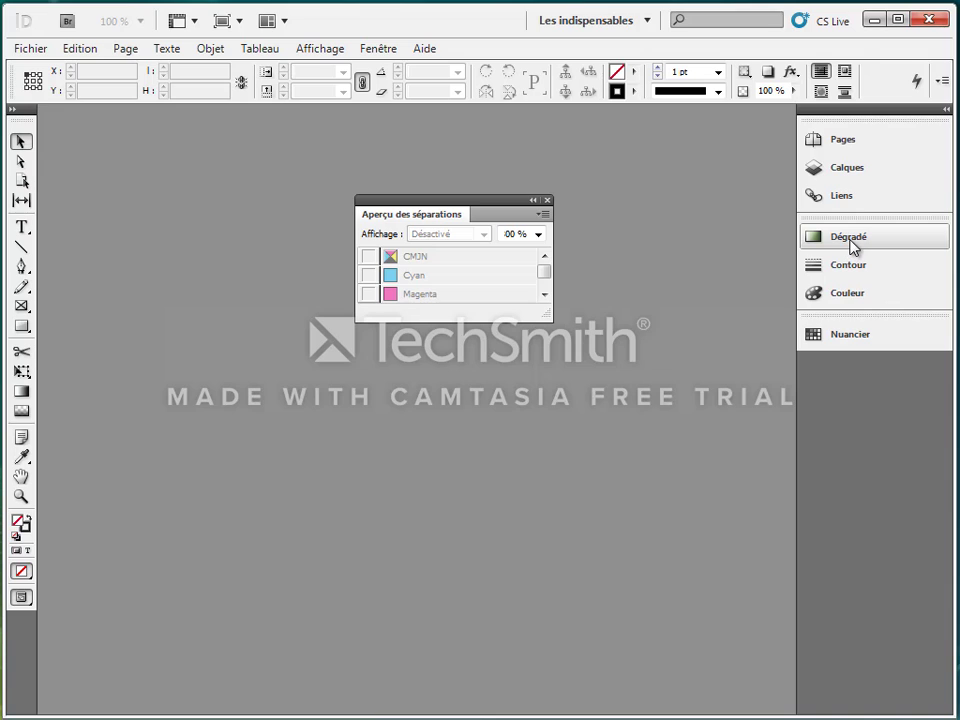
left_click_drag(850, 240, 853, 372)
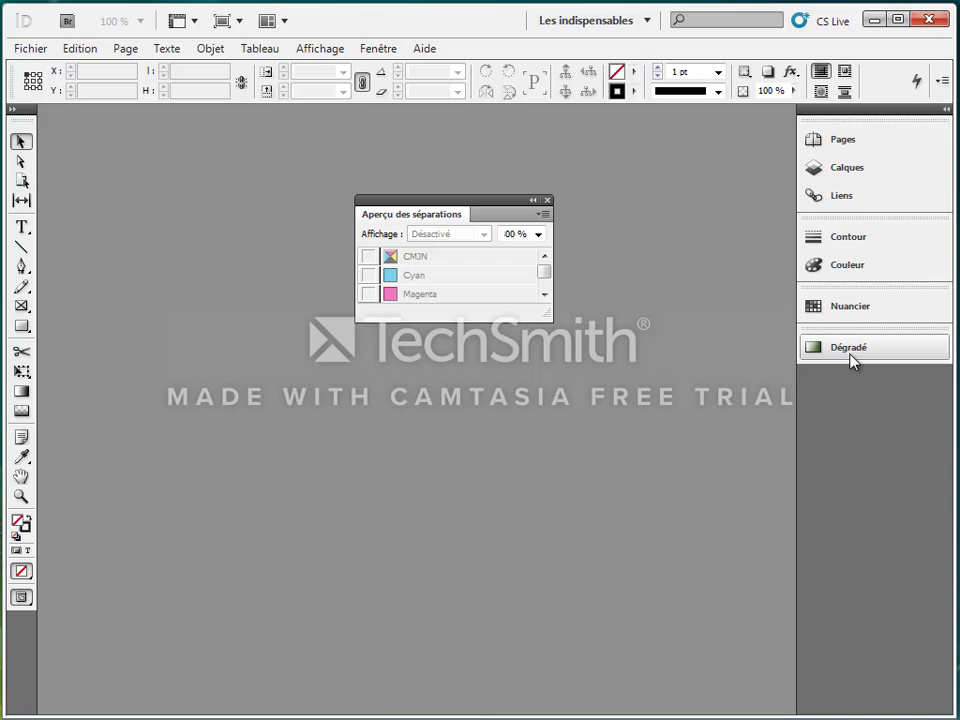
left_click_drag(855, 362, 945, 320)
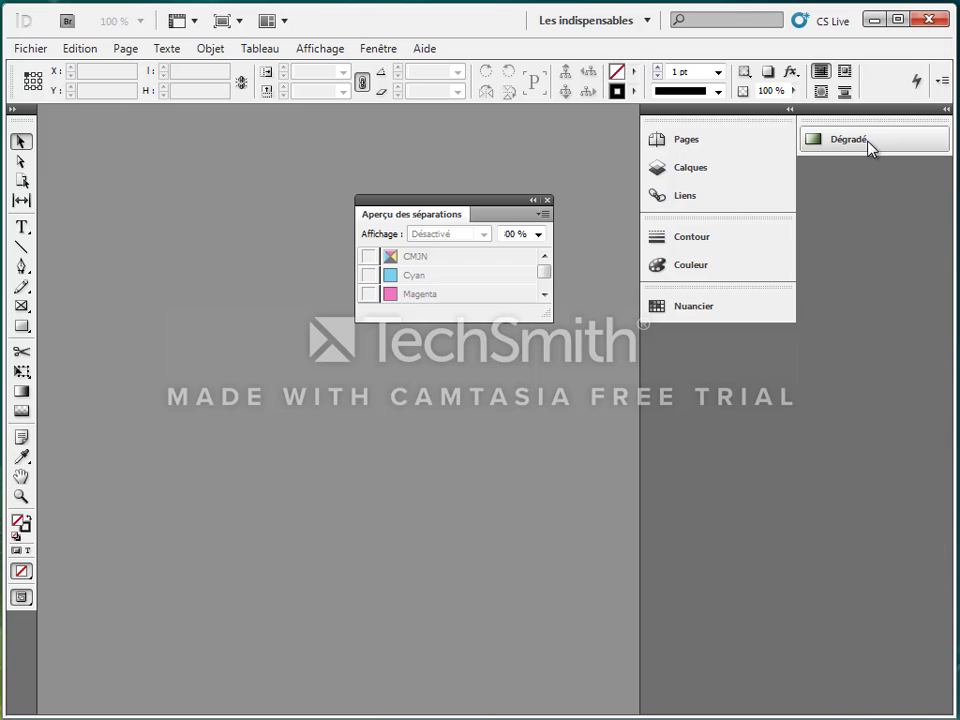
left_click_drag(871, 148, 707, 326)
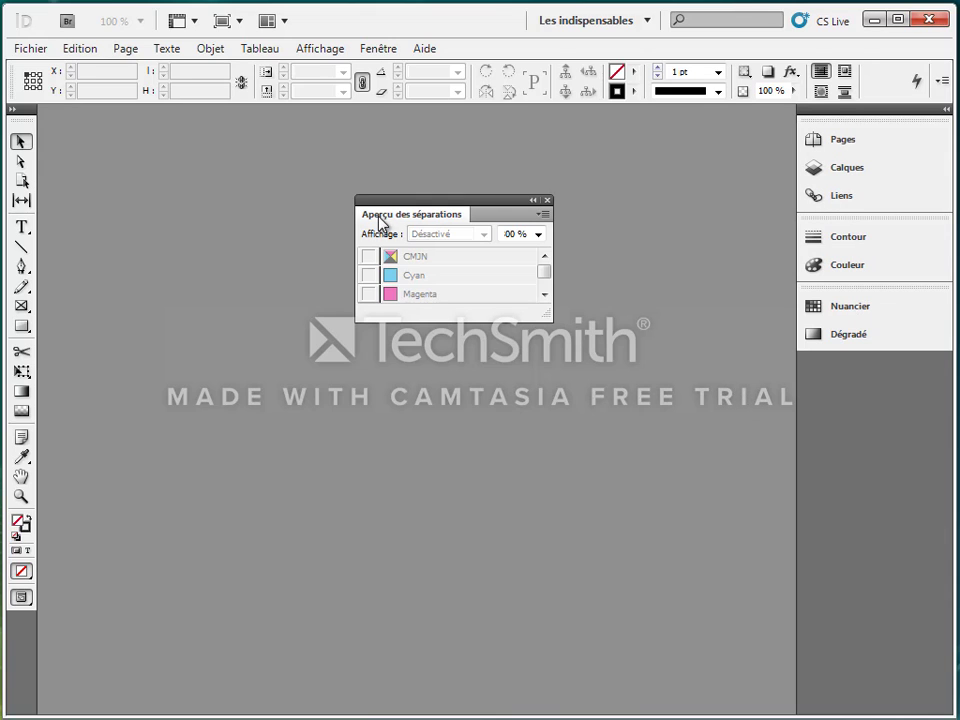
Dock the Aperçu des séparations panel as its own group beneath the Dégradé panel
left_click_drag(380, 222, 829, 369)
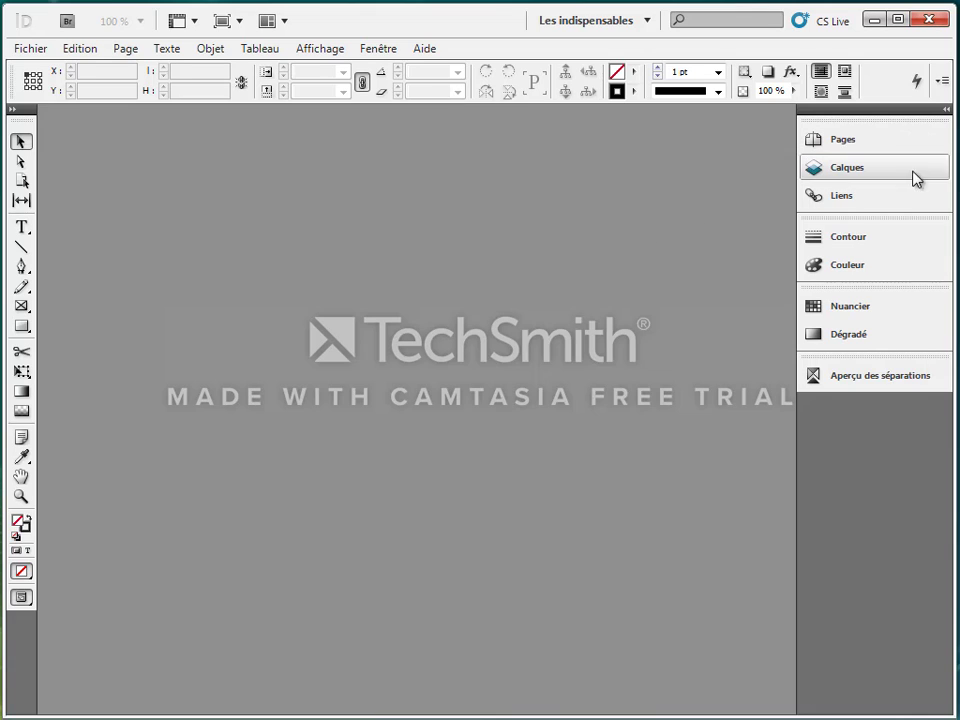
left_click(947, 112)
left_click(947, 112)
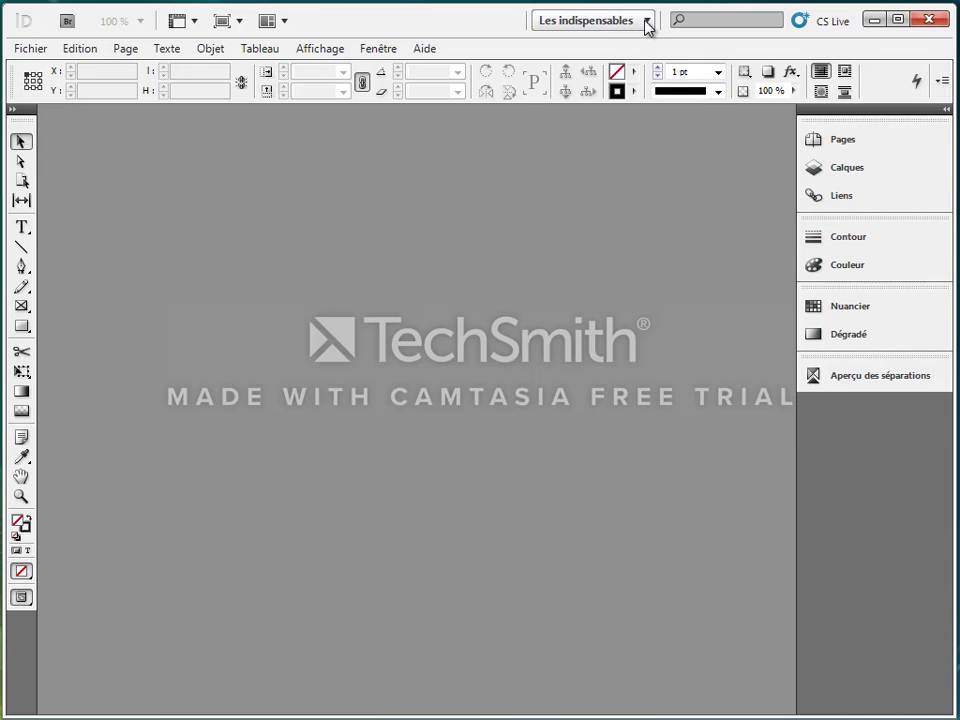
Save the current layout as a new workspace named Colorimétrie, capturing panel positions and menu customization
left_click(374, 50)
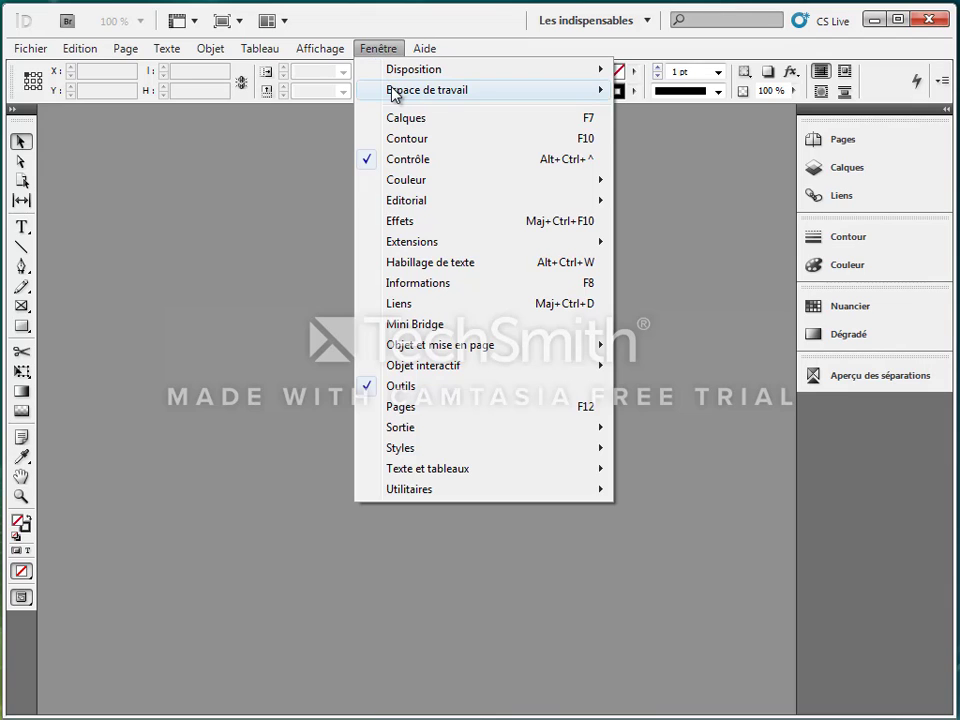
mouse_move(393, 93)
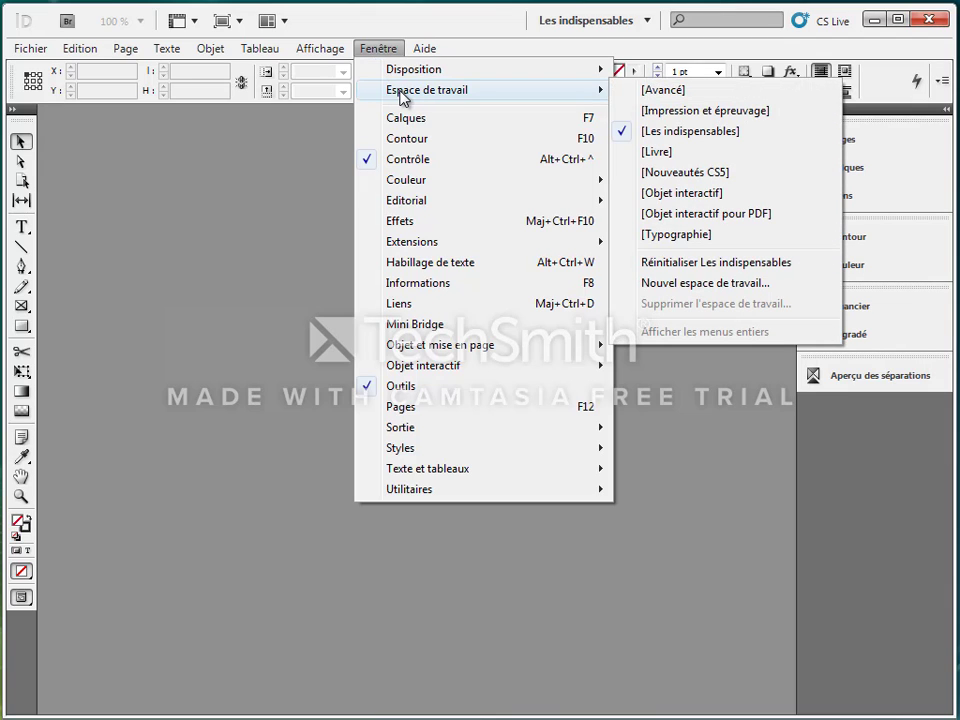
left_click(677, 284)
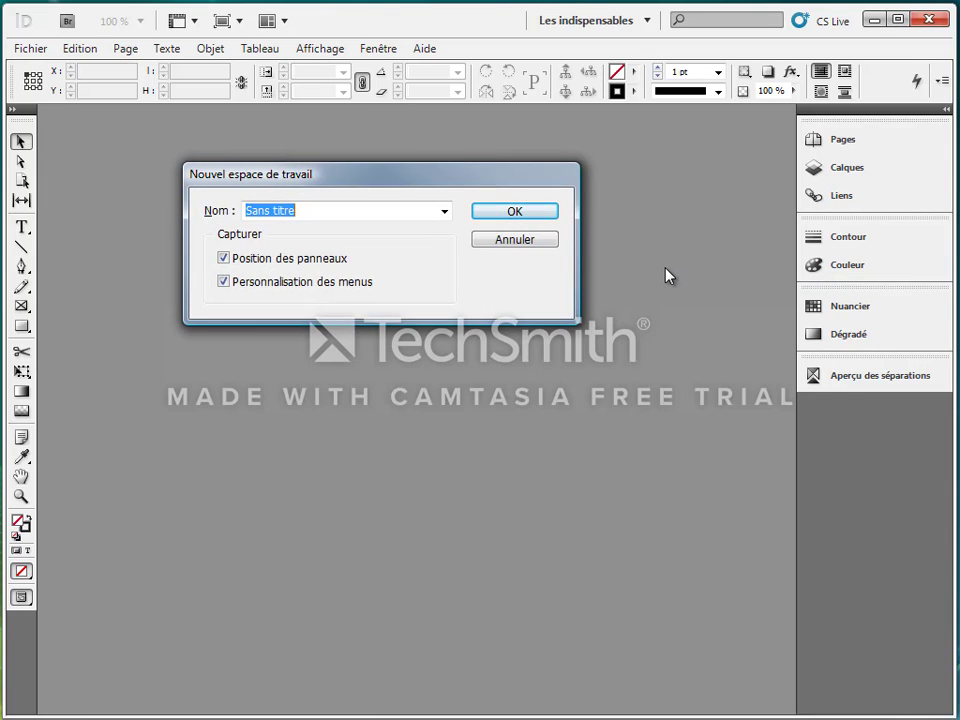
type("Color")
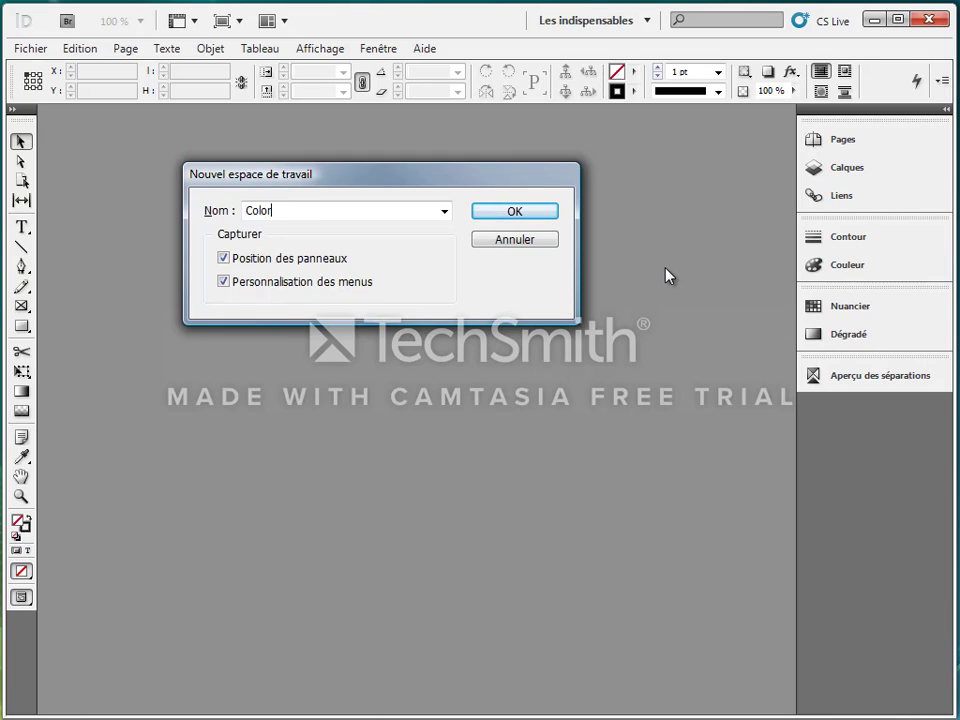
type("imétrie")
left_click(554, 209)
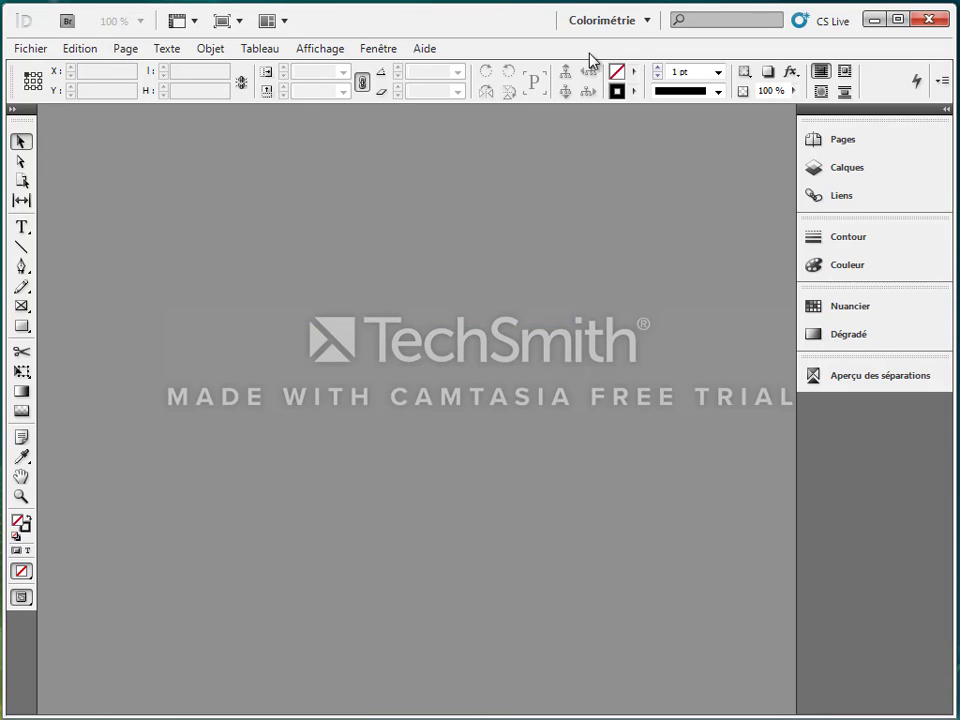
Switch to the Les indispensables workspace and reset it to its default panel layout
left_click(645, 21)
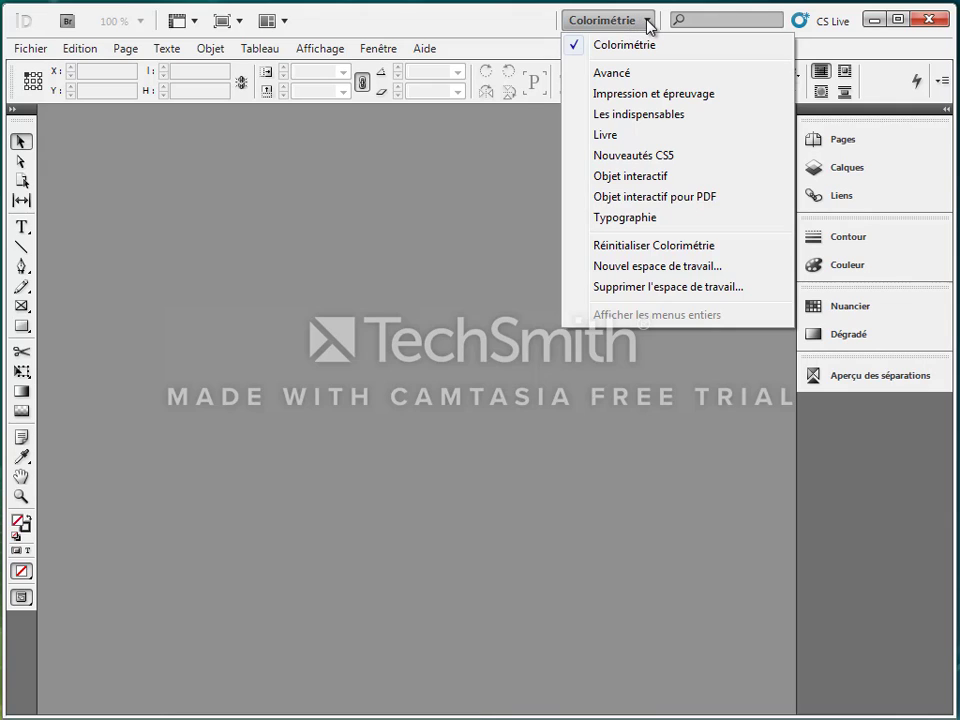
left_click(637, 115)
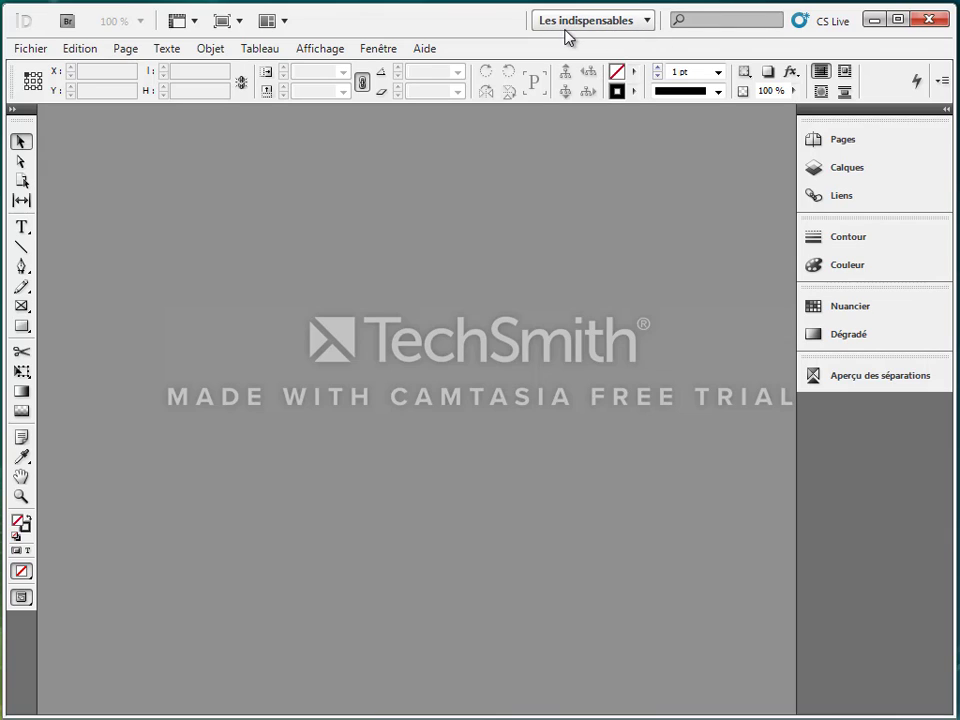
left_click(646, 21)
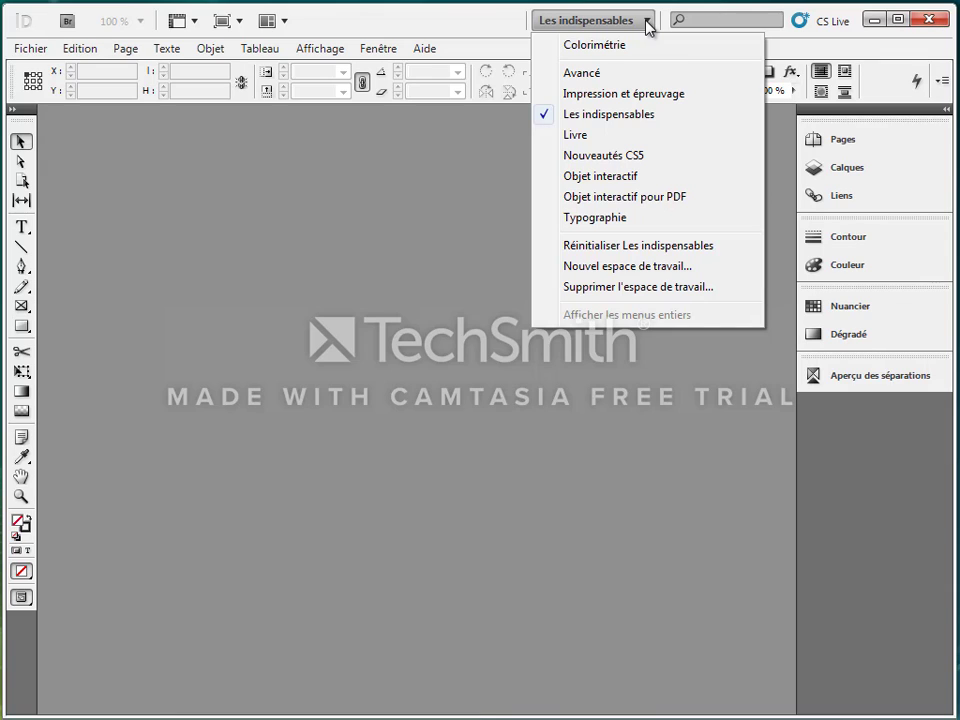
left_click(609, 250)
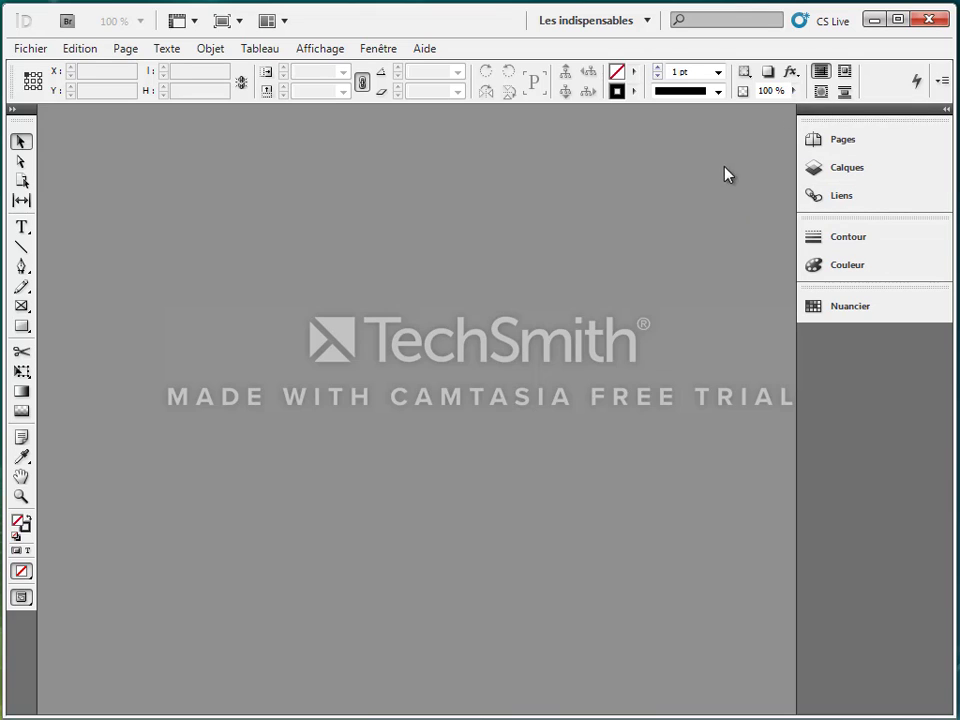
Open the workspace deletion dialog and choose Colorimétrie as the workspace to delete
left_click(647, 22)
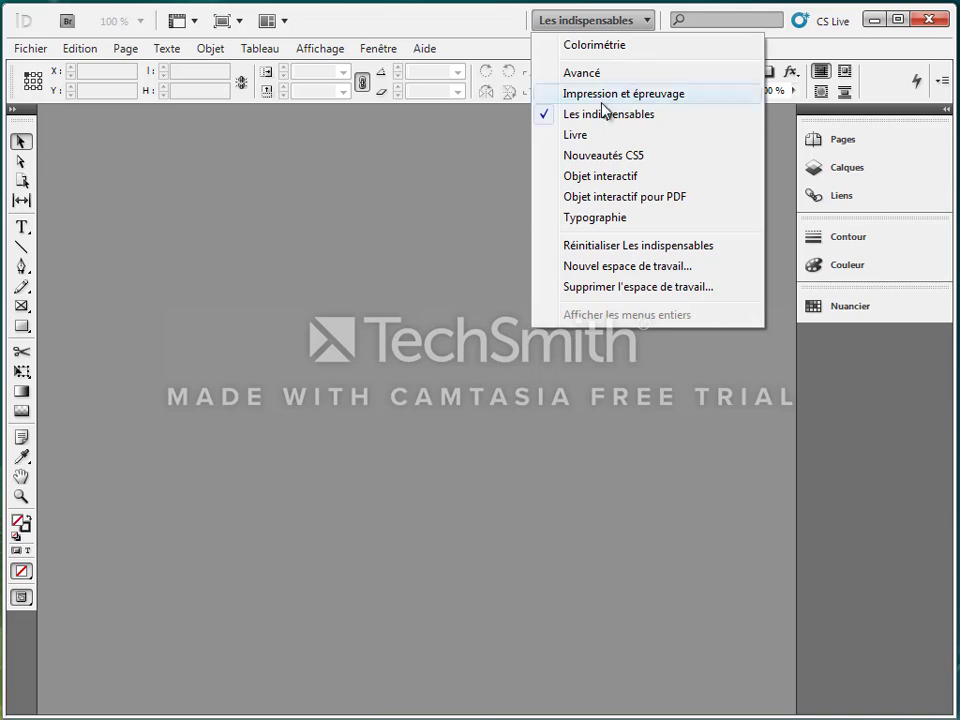
left_click(603, 287)
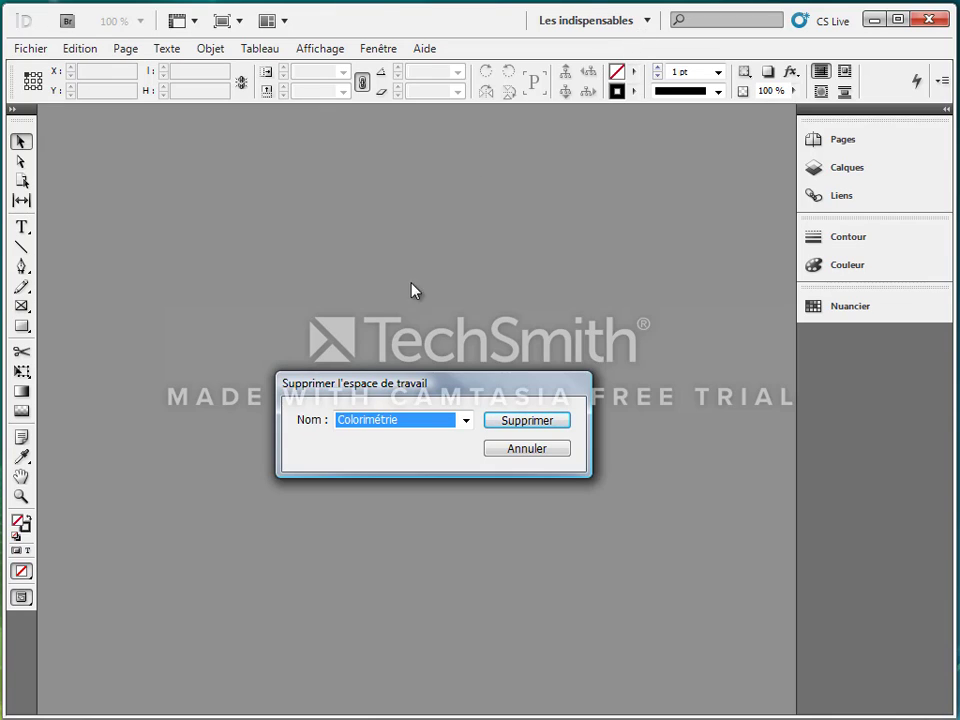
left_click(466, 421)
left_click(469, 428)
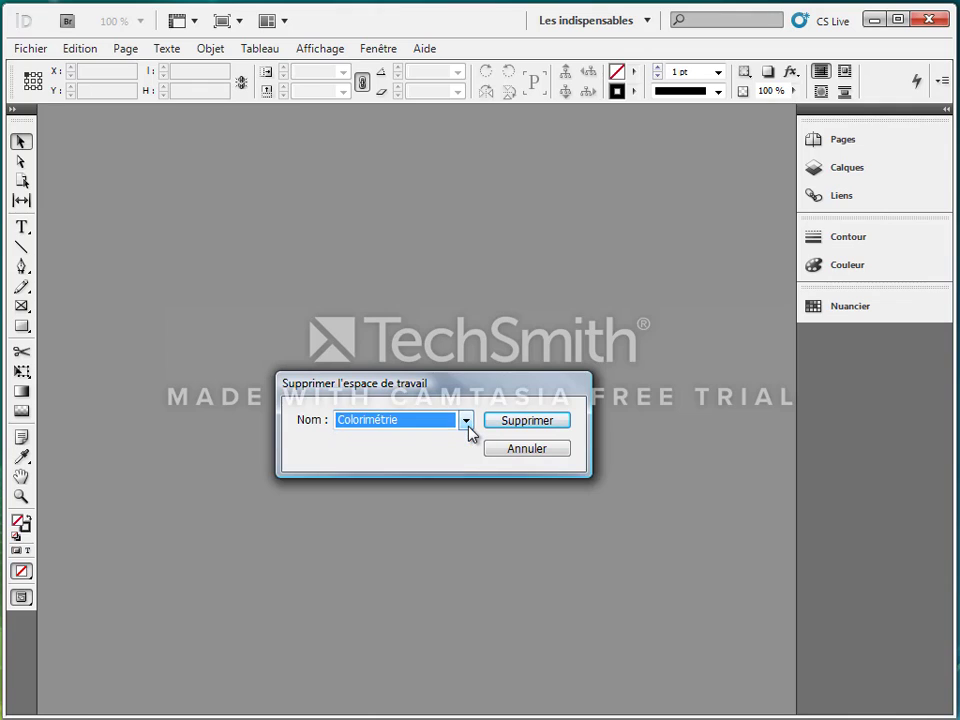